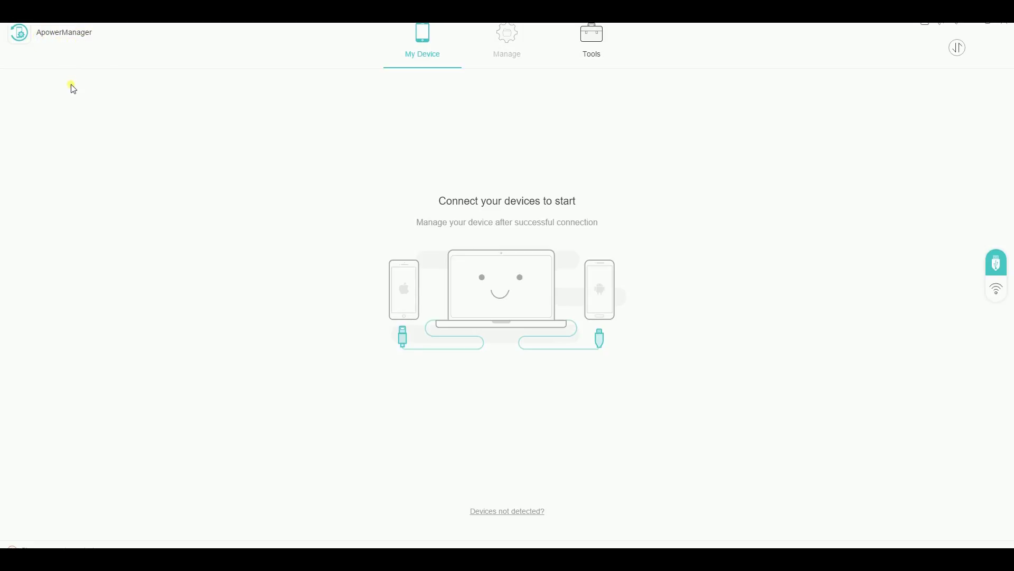
Step: Open the Backup & Restore utility from ApowerManager's Tools page
{"action": "left_click", "coordinate": [589, 54]}
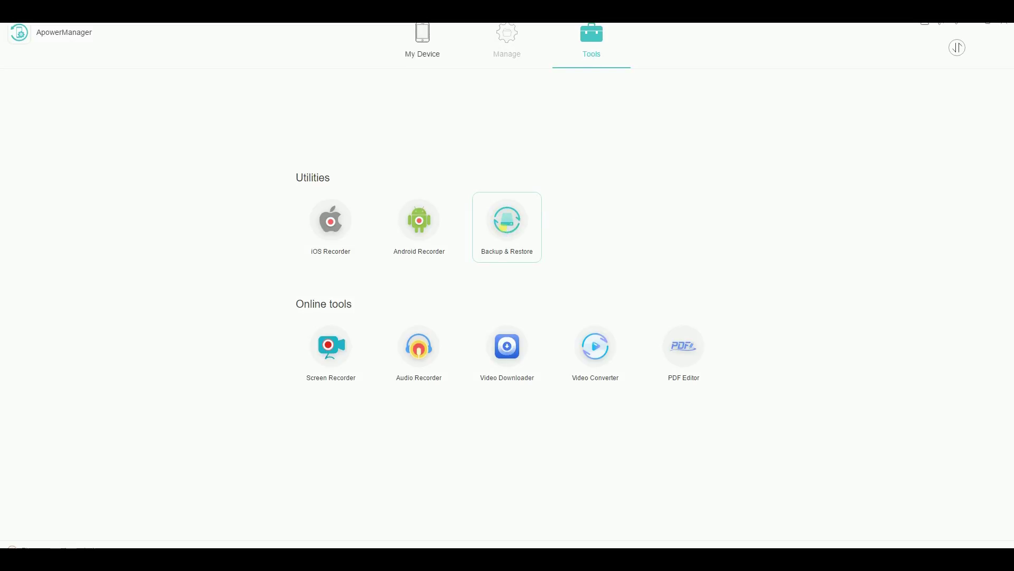
{"action": "left_click", "coordinate": [504, 230]}
Step: Open Full Backup Management, select the 3.7 GB phone backup, and request deleting it
{"action": "left_click", "coordinate": [647, 272]}
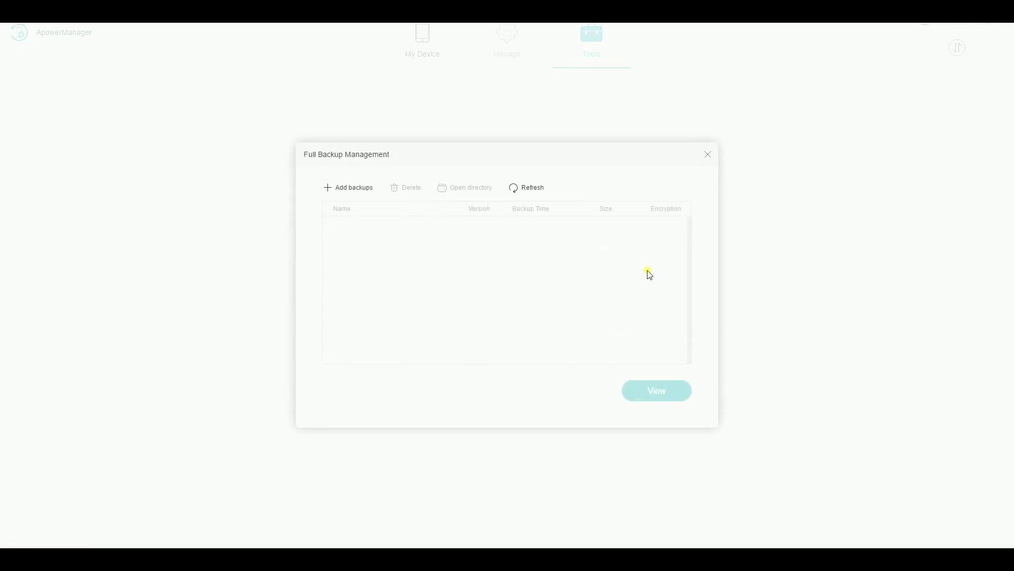
{"action": "left_click", "coordinate": [350, 230]}
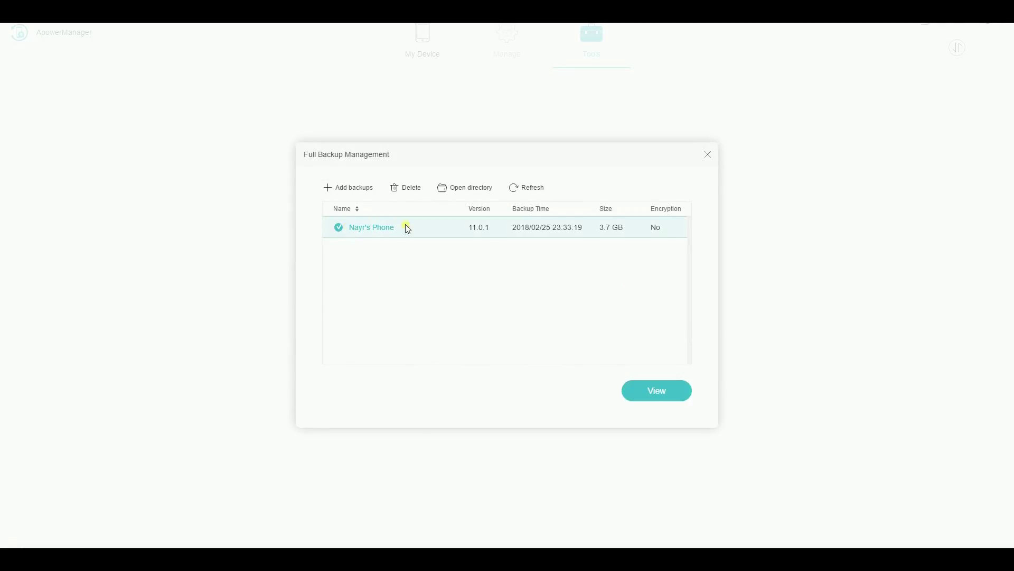
{"action": "left_click", "coordinate": [415, 191]}
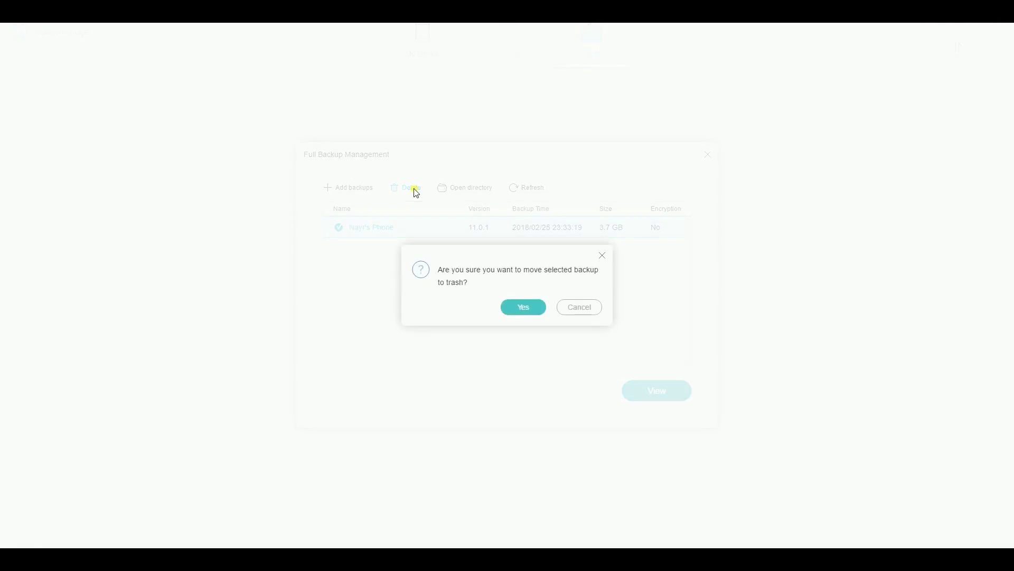
Step: Confirm moving the phone backup to trash and close Full Backup Management
{"action": "left_click", "coordinate": [530, 311]}
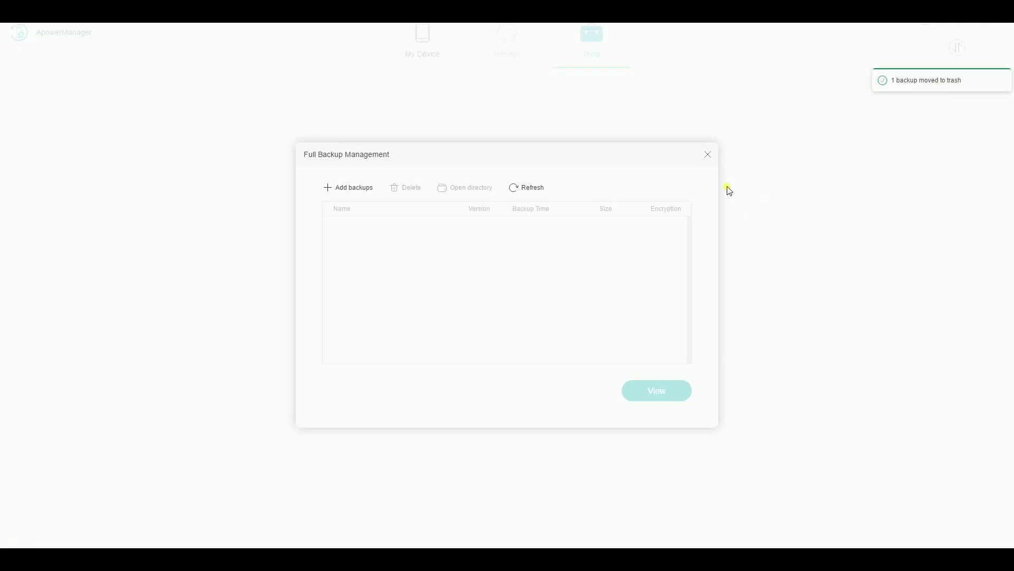
{"action": "left_click", "coordinate": [708, 155]}
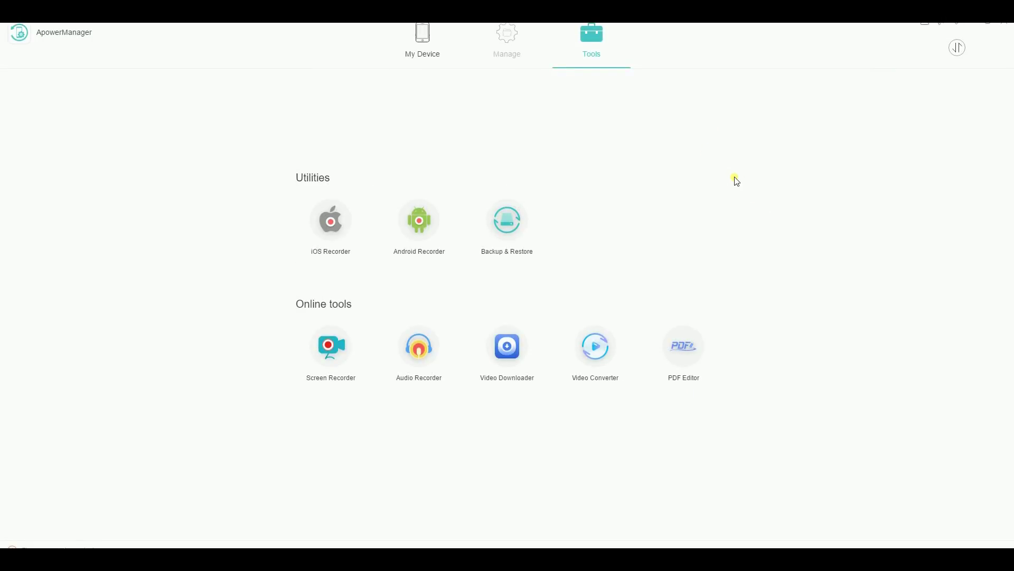